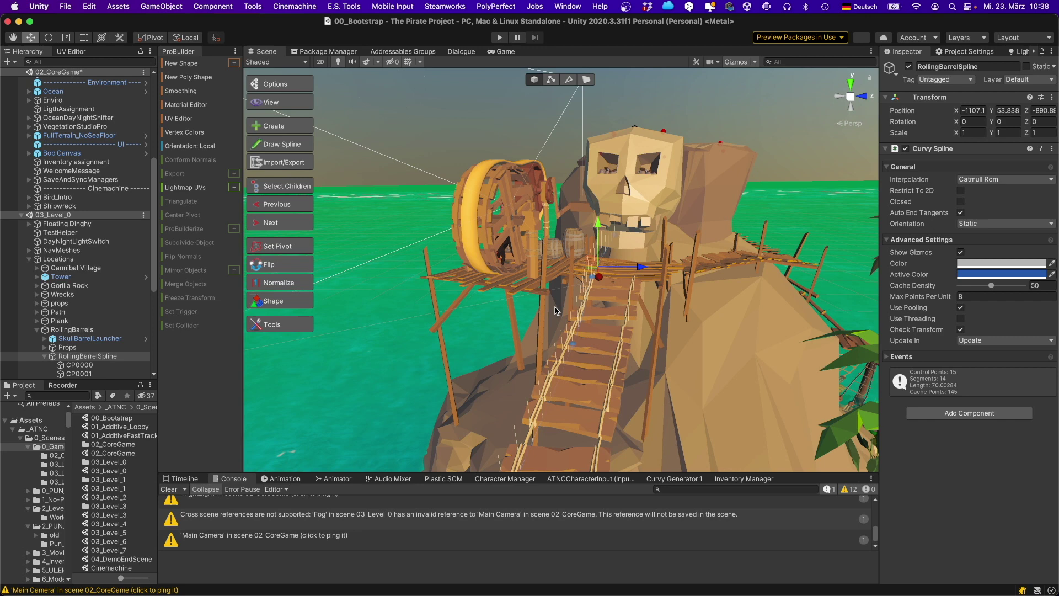
Nudge the SM_Prop_Debris_03 prop slightly to X 34.282, Z 0.283 on the plane.
alt+drag(632, 198, 341, 228)
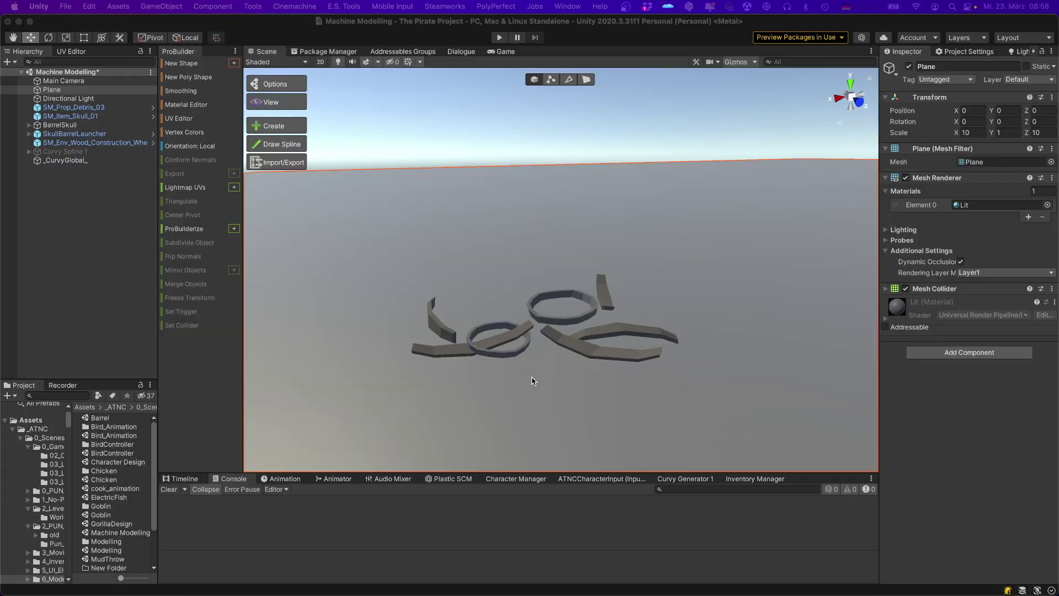
click(586, 355)
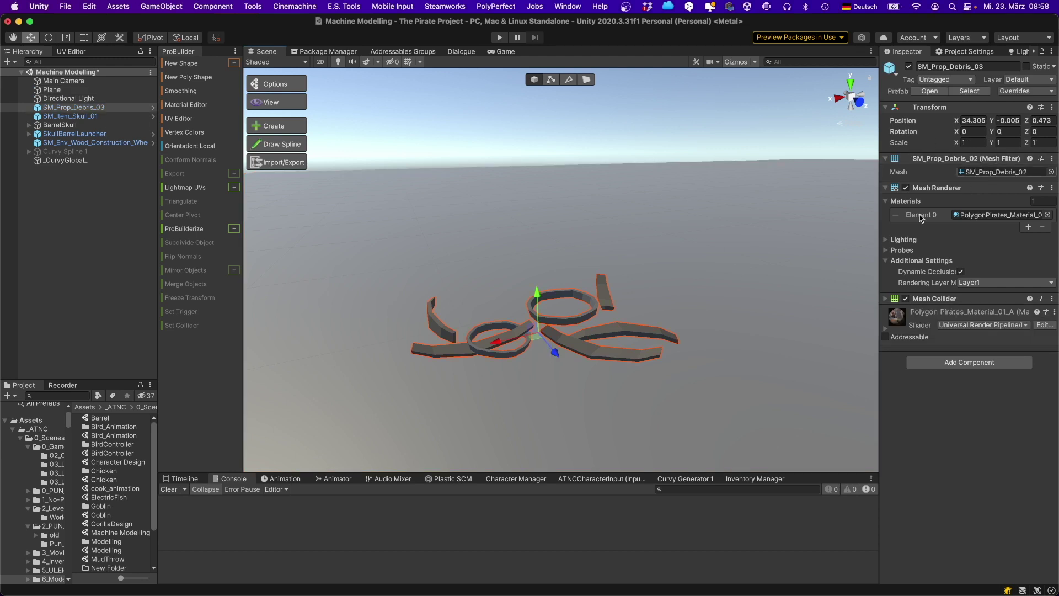
mouse_move(541, 345)
mouse_down()
mouse_move(634, 337)
mouse_move(534, 330)
mouse_up()
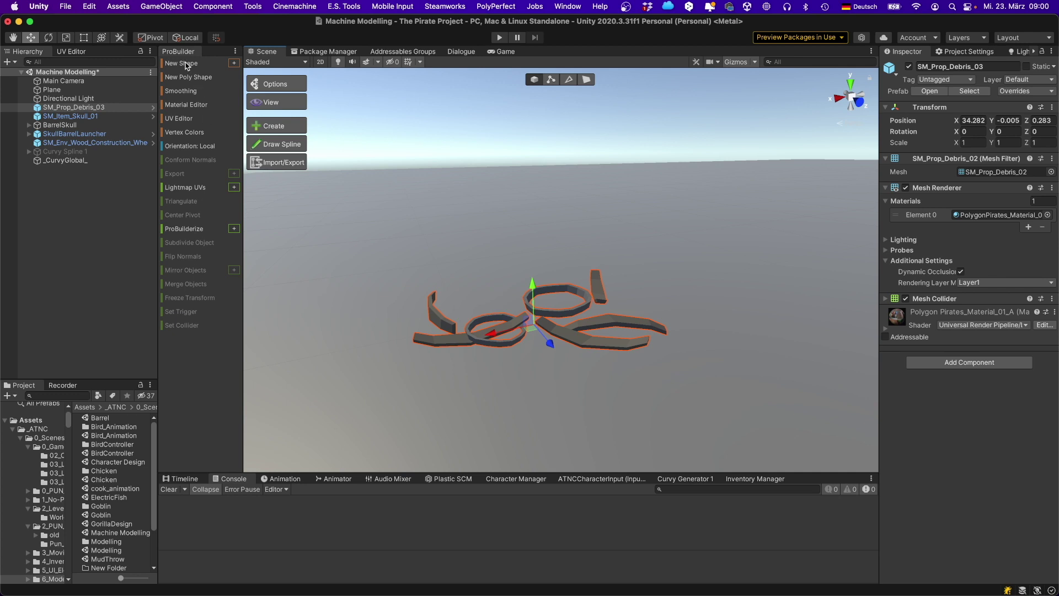
ProBuilderize the debris prop and select the bent piece's faces with Grow Selection.
click(181, 229)
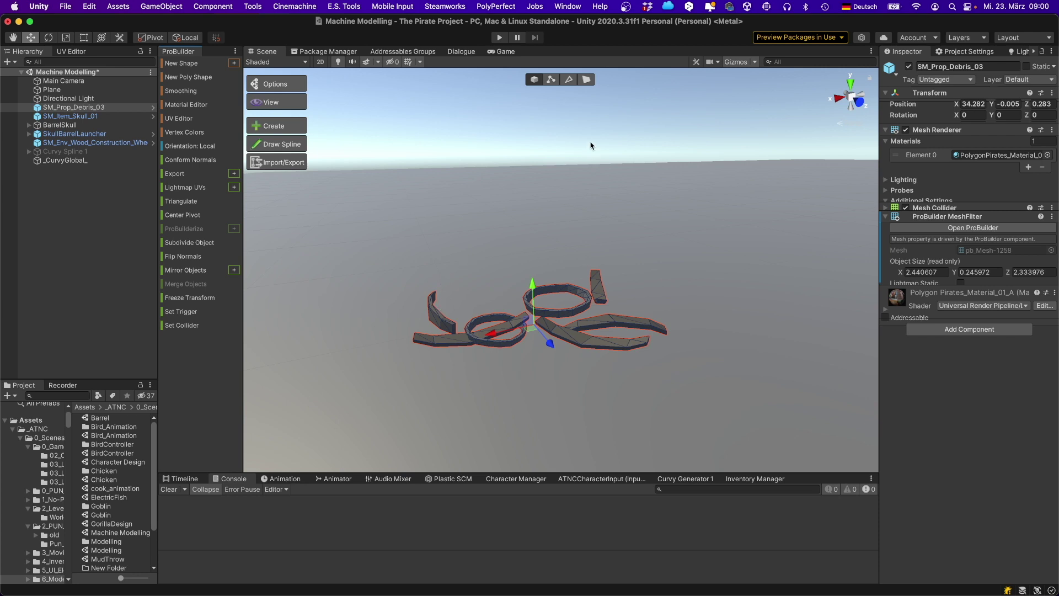
click(587, 79)
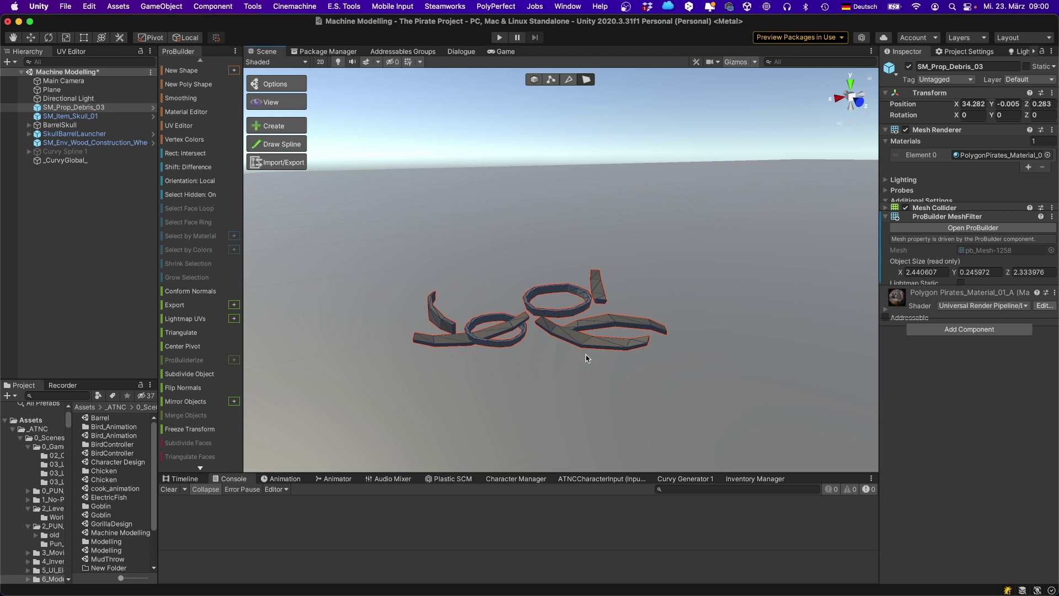
click(601, 345)
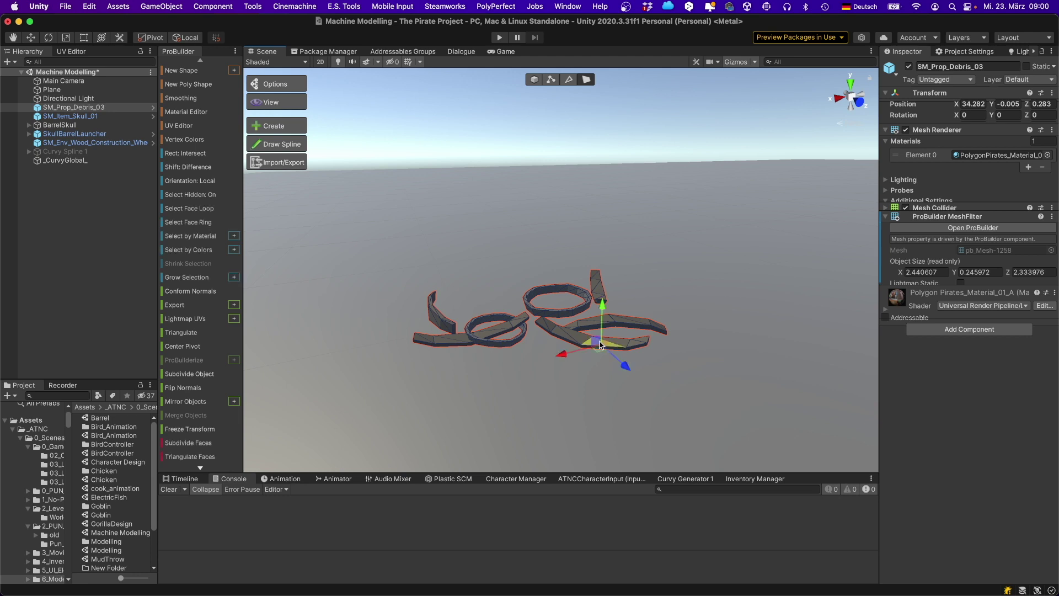
click(187, 276)
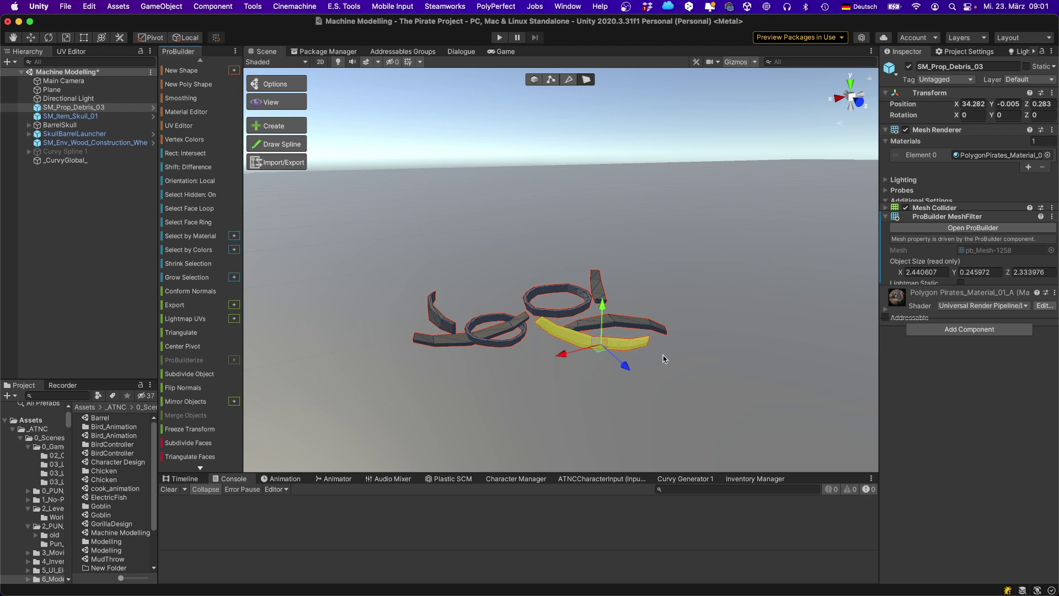
Open the Detach Faces options and show the Detach To destination list.
scroll(201, 422, down, 5)
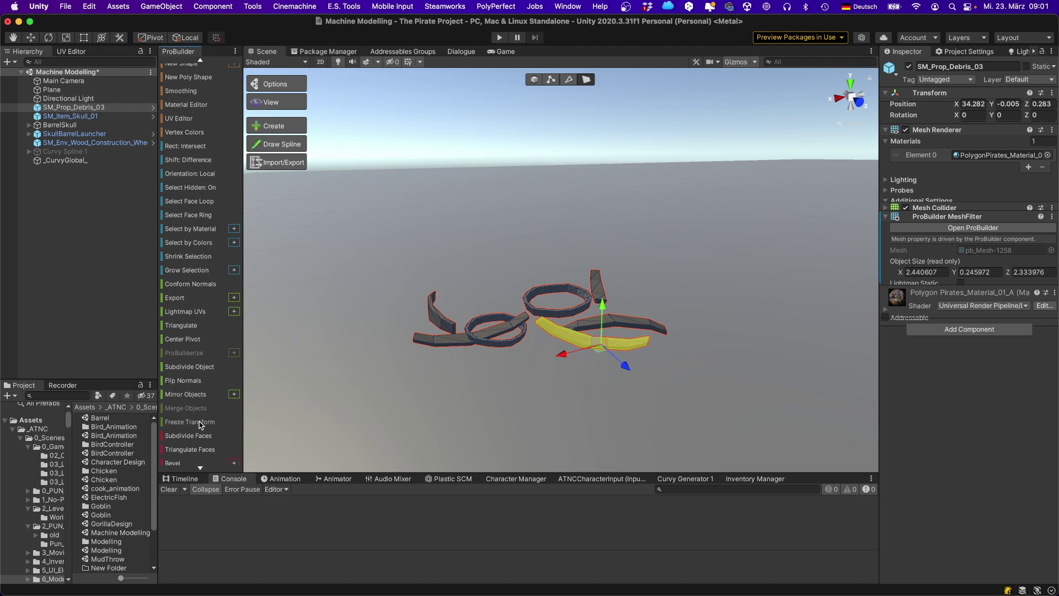
scroll(201, 424, down, 1)
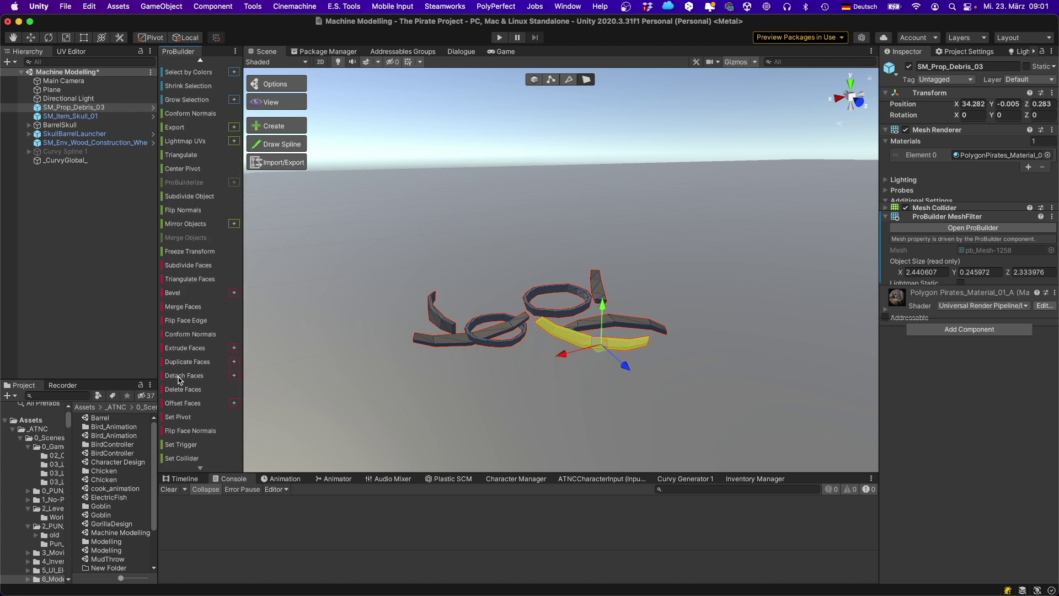
click(233, 376)
click(492, 188)
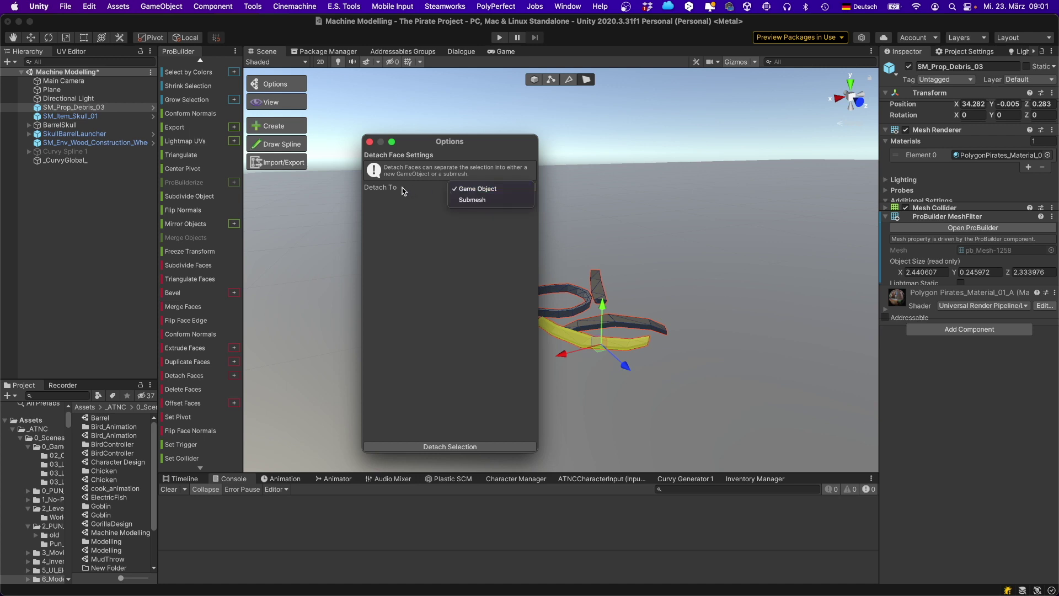
Detach the selected faces into a separate Game Object and move that piece away from the others.
click(479, 189)
click(370, 142)
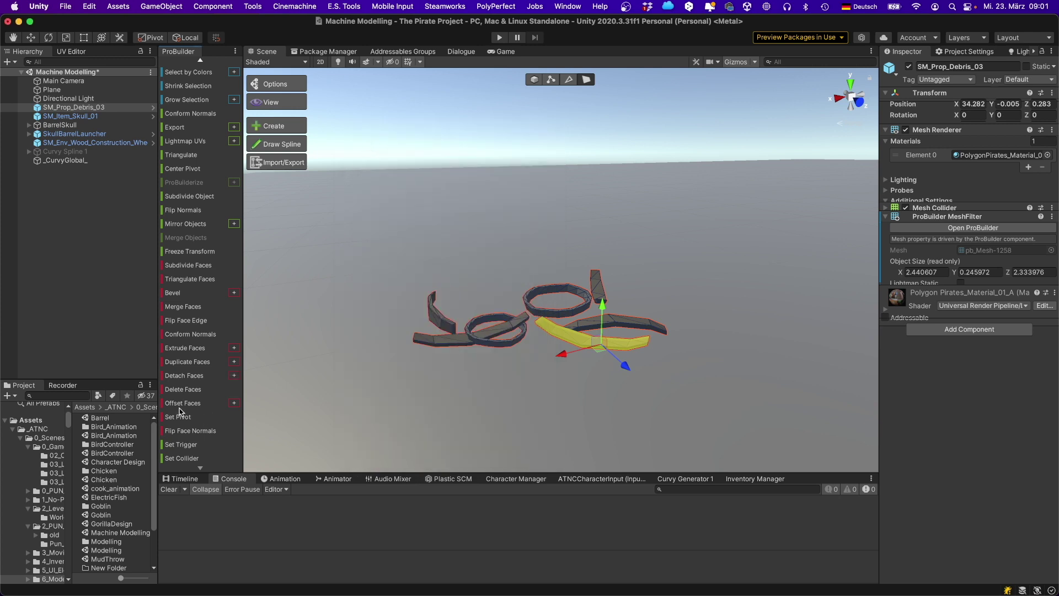
click(184, 377)
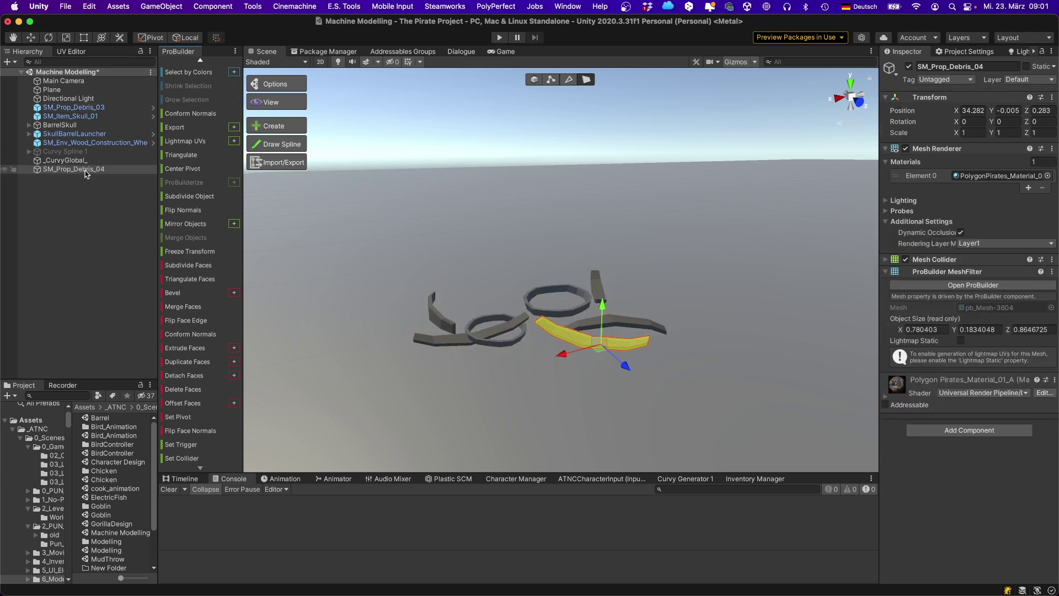
drag(600, 344, 585, 369)
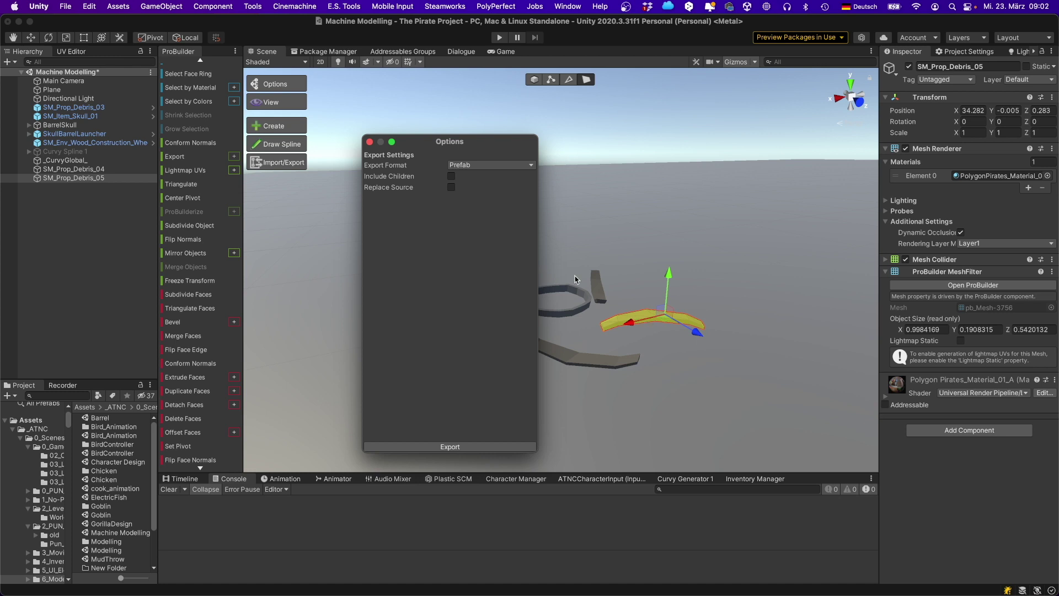
click(370, 142)
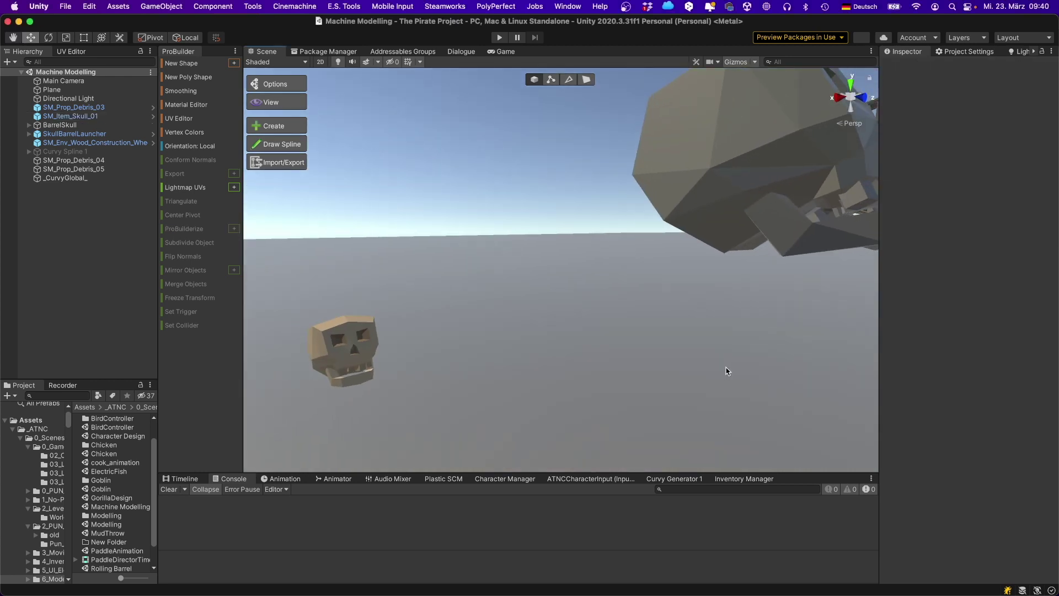
Select SM_Item_Skull_01, frame the BarrelSkull, then select its BarrelSkullJaw part.
click(360, 362)
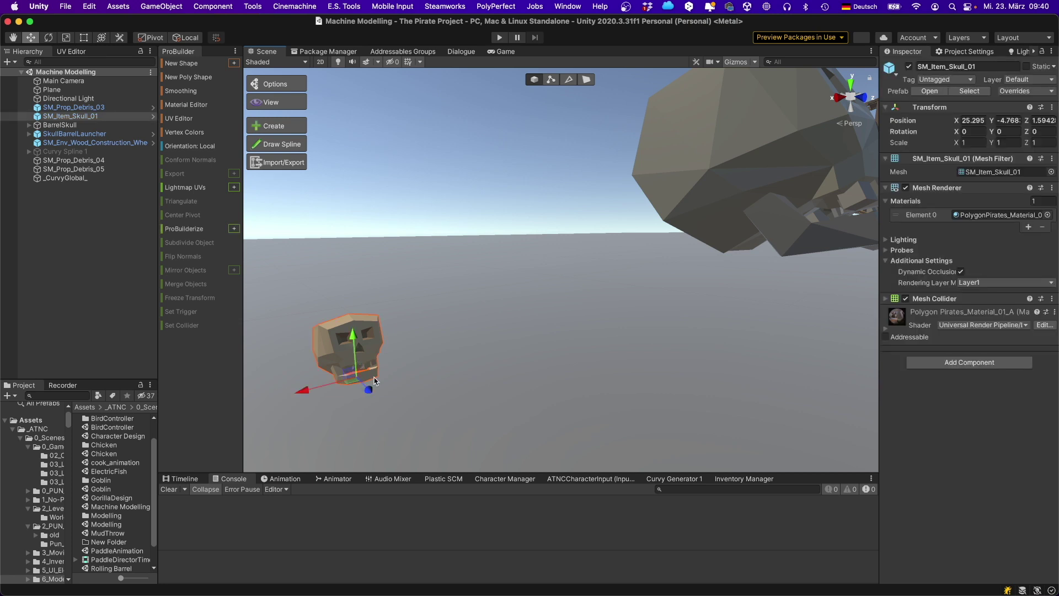
click(768, 256)
key(f)
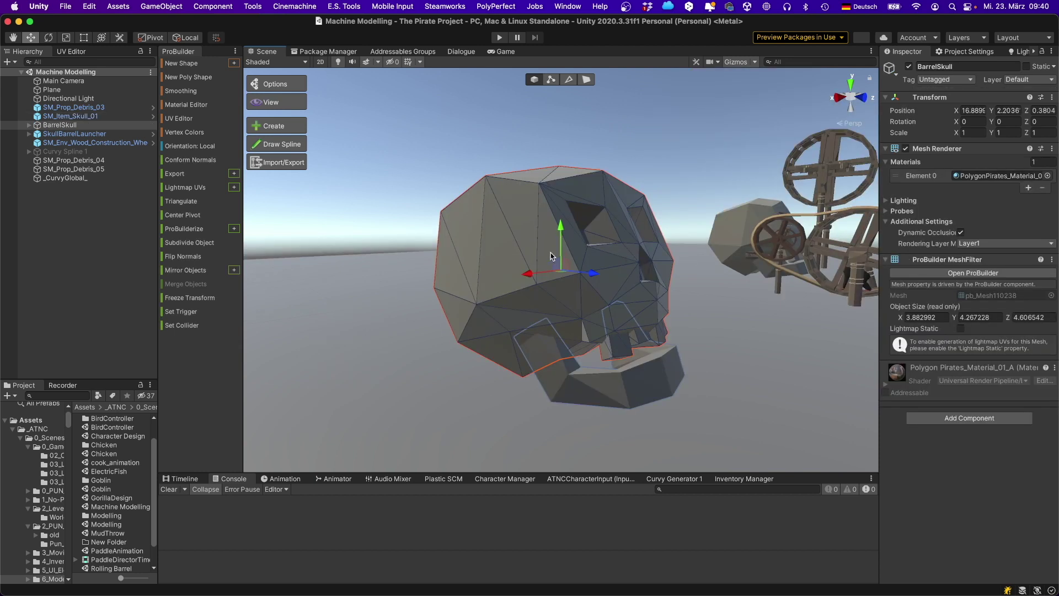
click(627, 373)
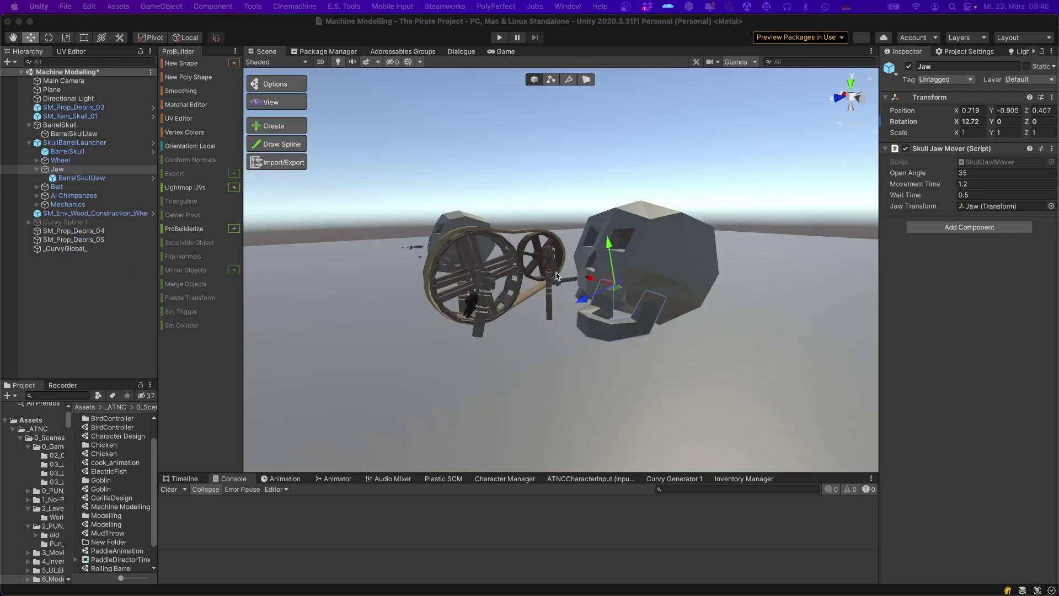
click(557, 274)
key(f)
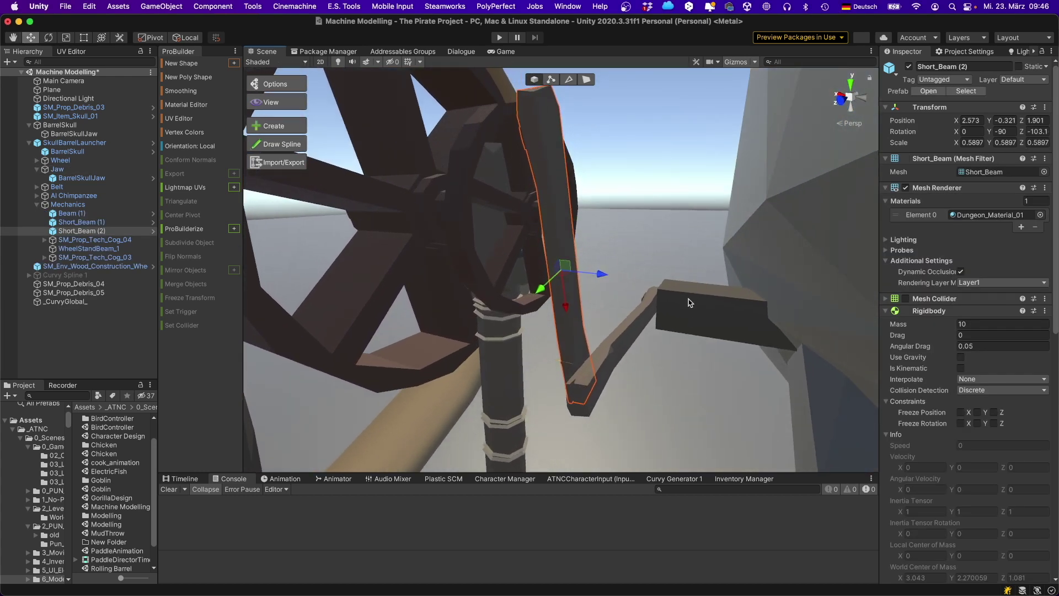
key(super+z)
click(690, 310)
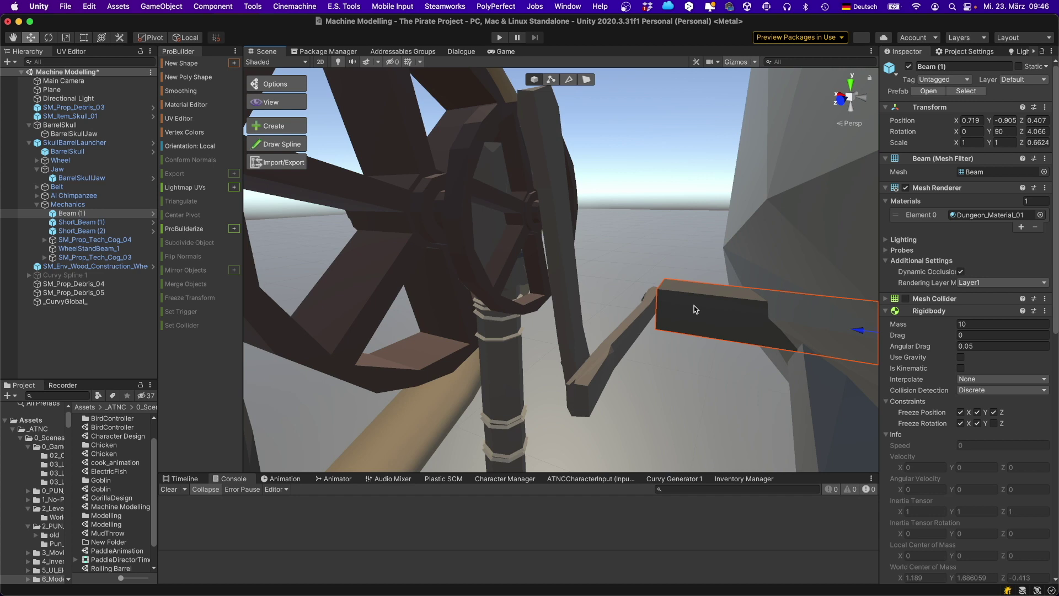
key(super+z)
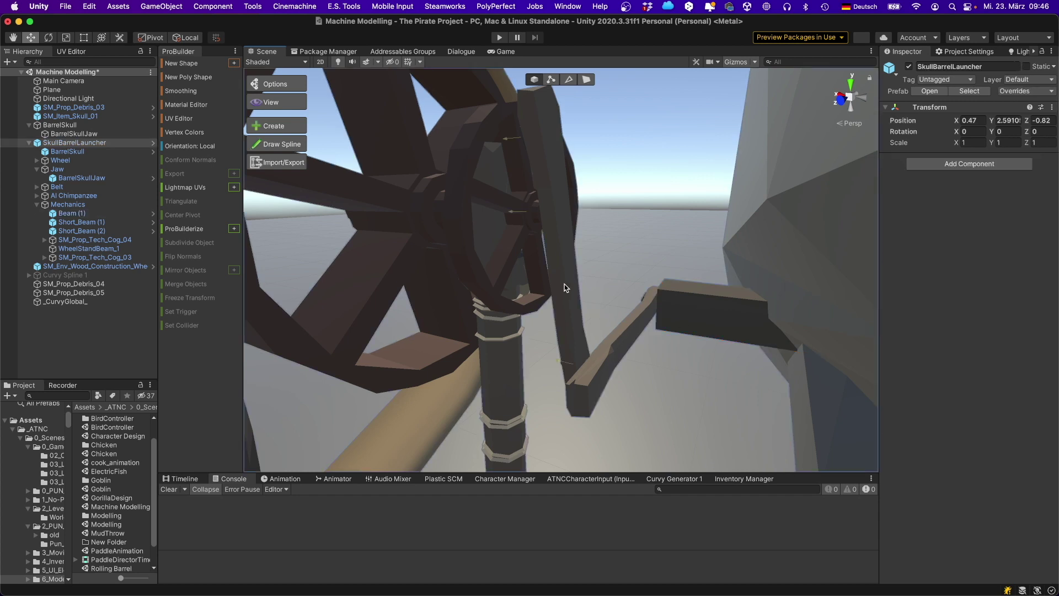
click(573, 284)
key(super+z)
click(402, 241)
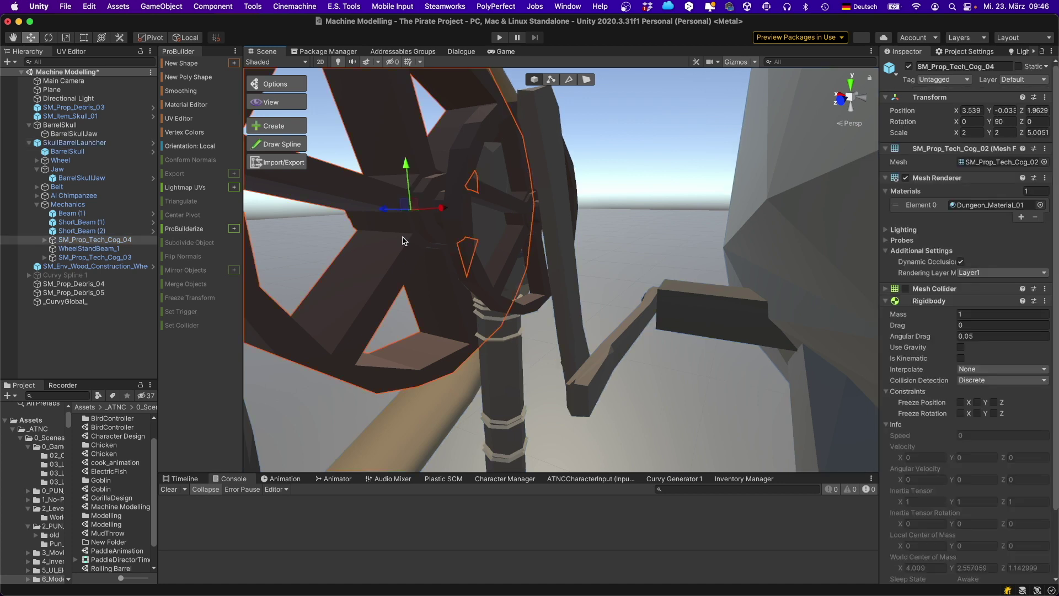
key(super+z)
click(684, 307)
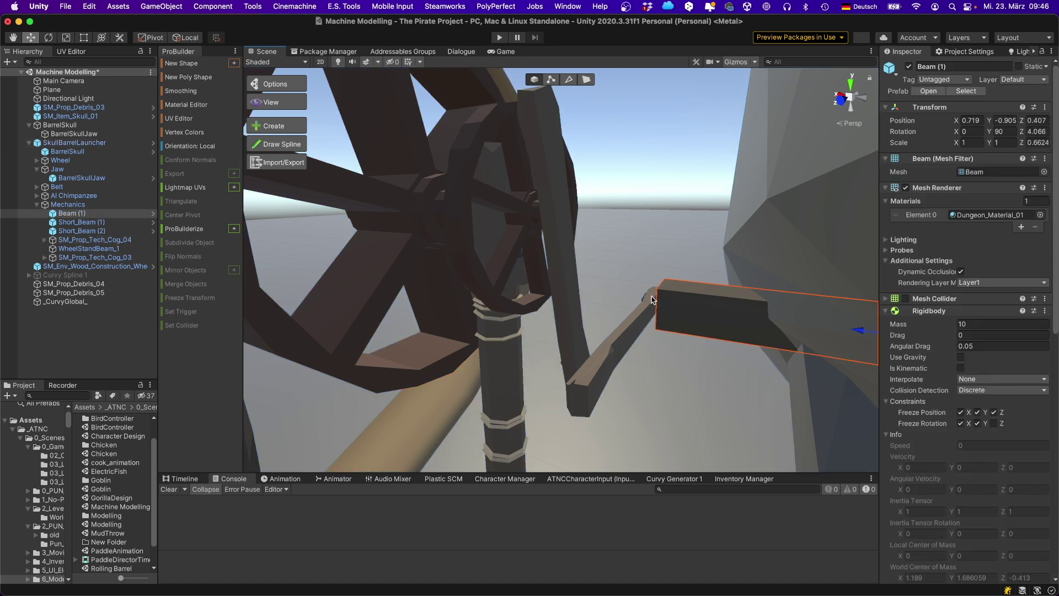
click(574, 328)
click(574, 328)
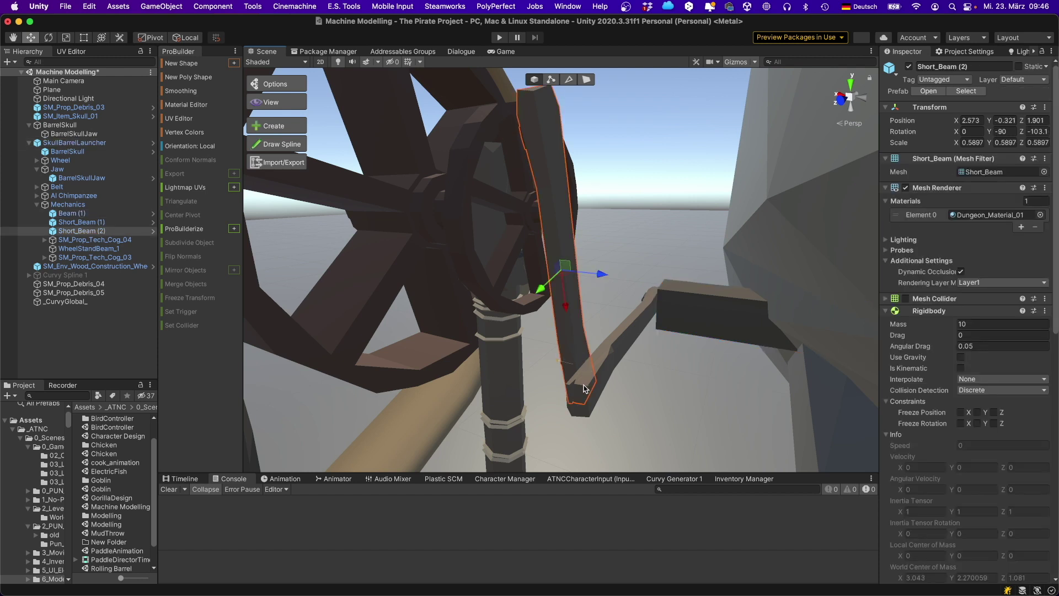
click(884, 313)
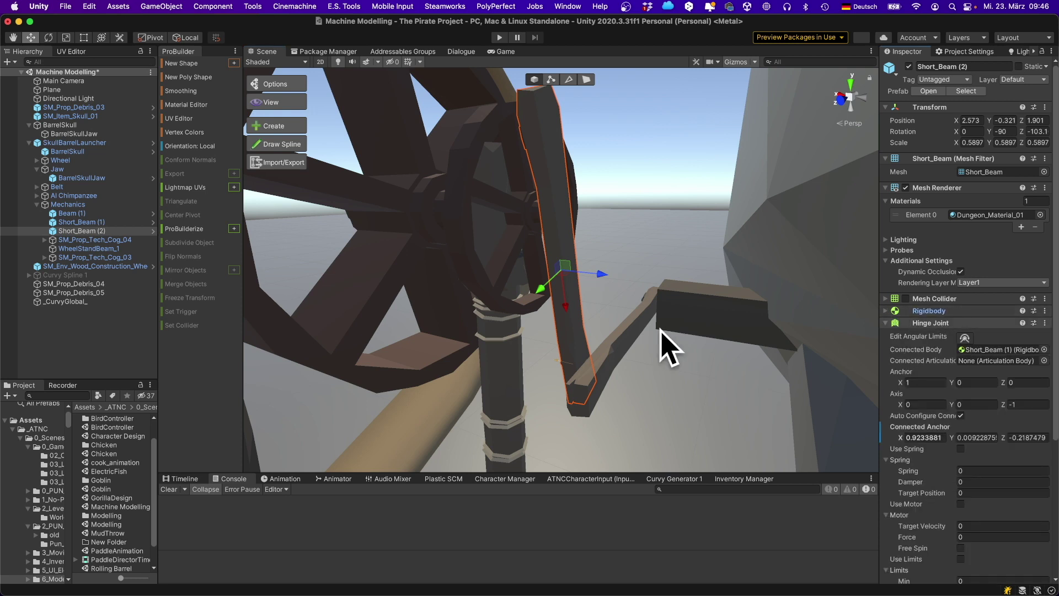
click(498, 121)
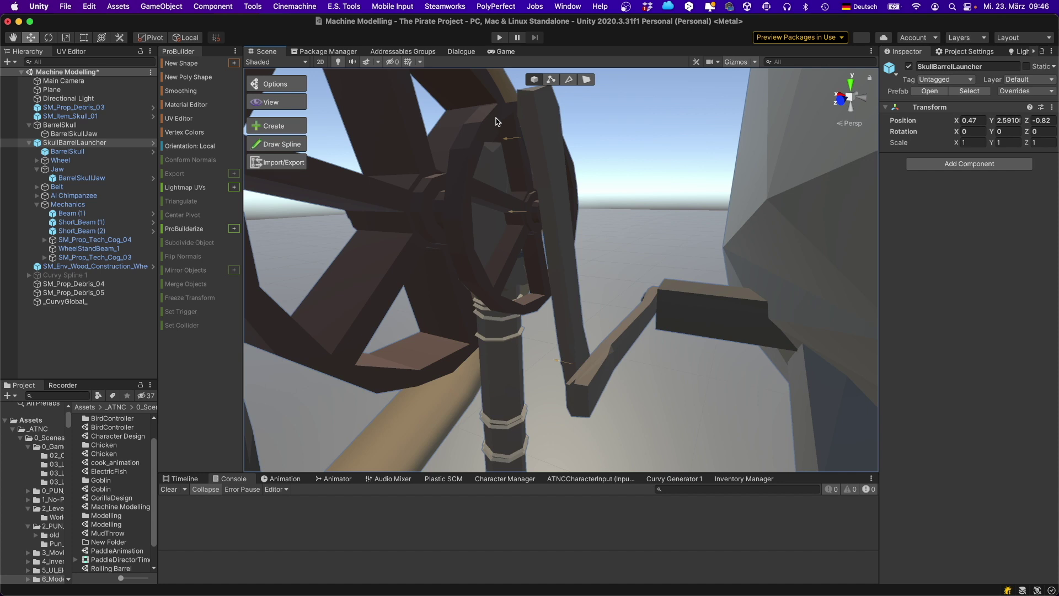
click(496, 122)
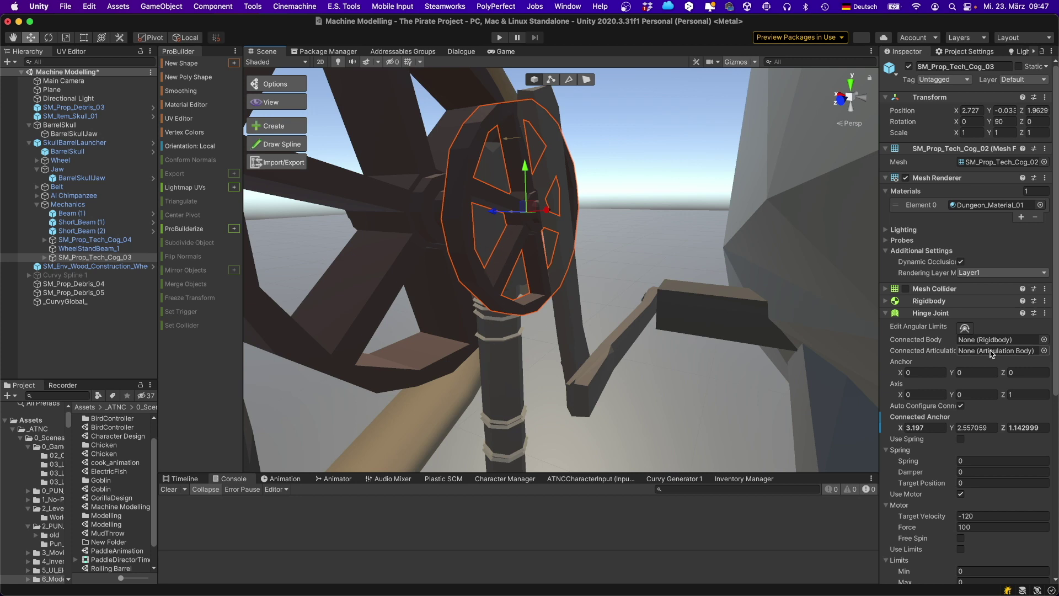
double_click(960, 494)
alt+drag(682, 321, 453, 229)
click(452, 229)
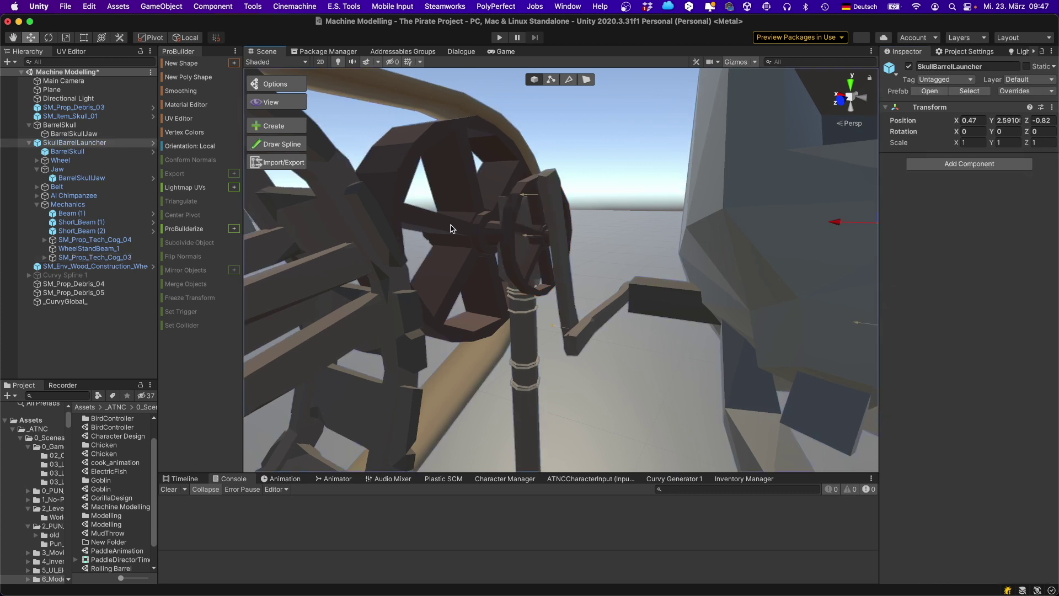
click(454, 229)
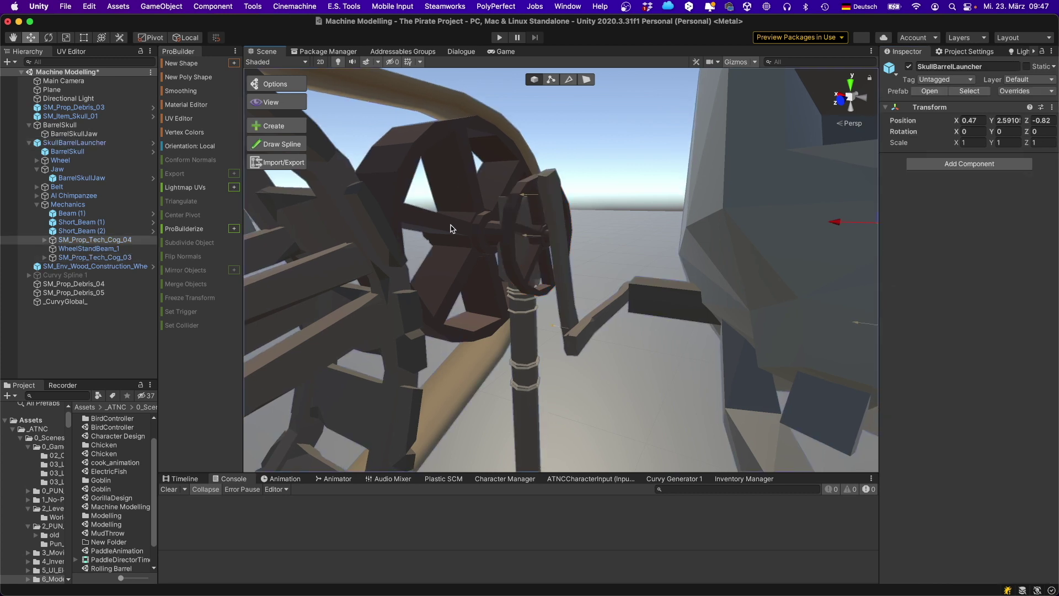
click(544, 239)
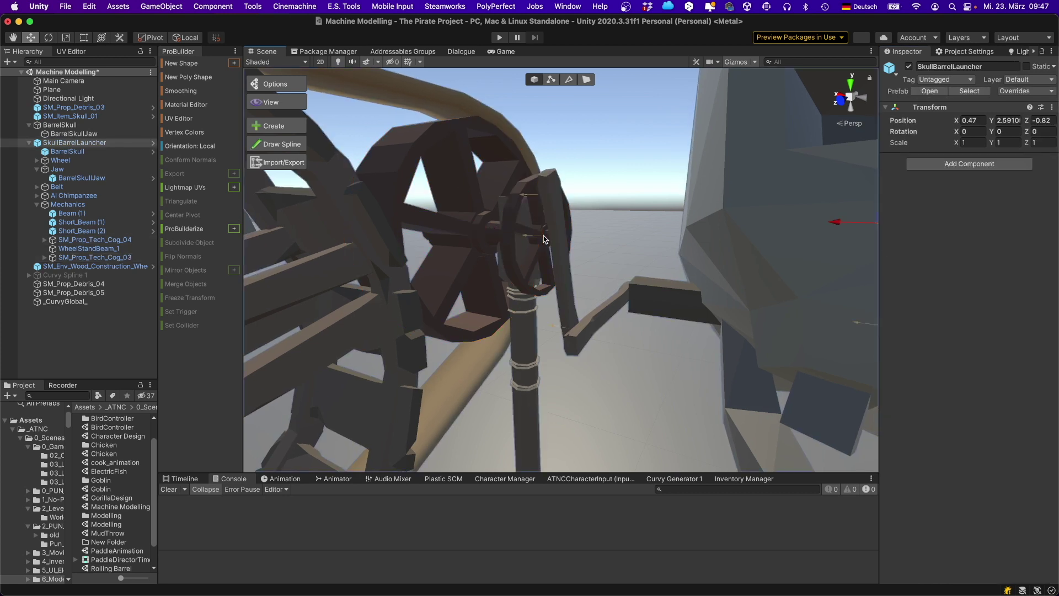
click(510, 236)
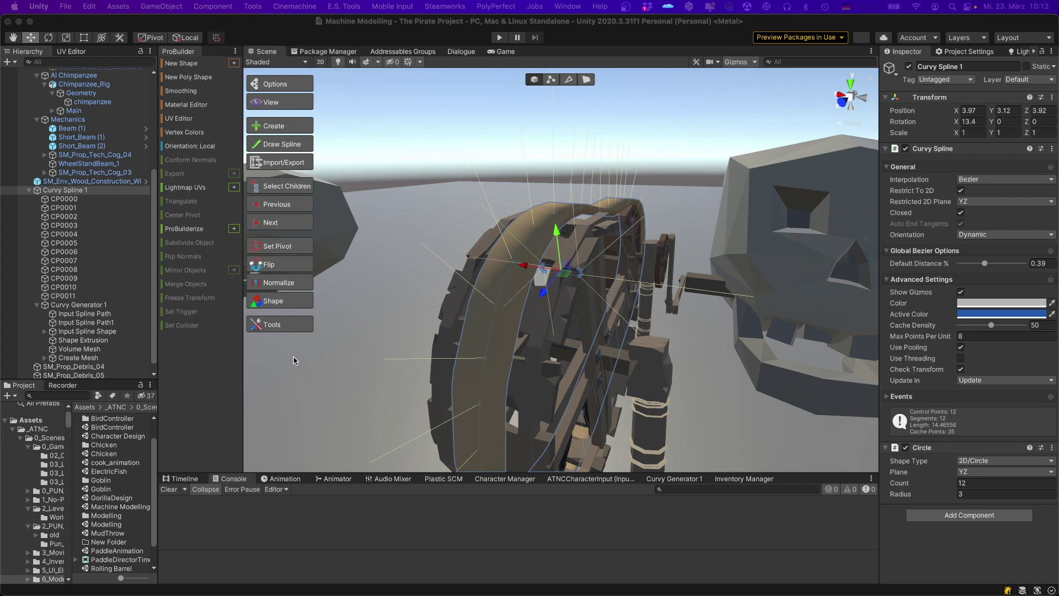
click(352, 362)
click(908, 66)
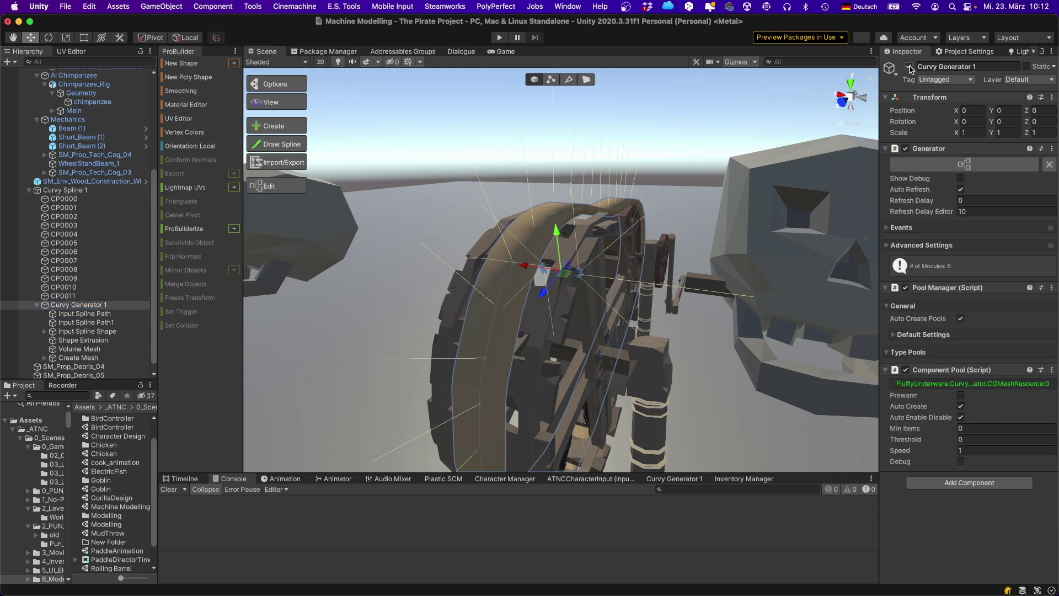
alt+drag(503, 312, 386, 317)
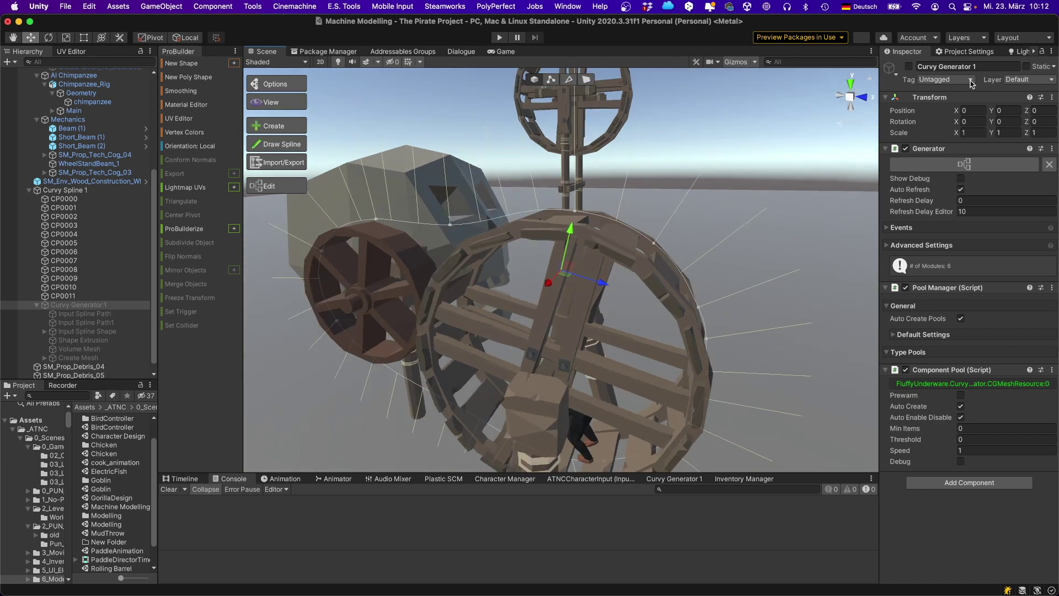
click(908, 66)
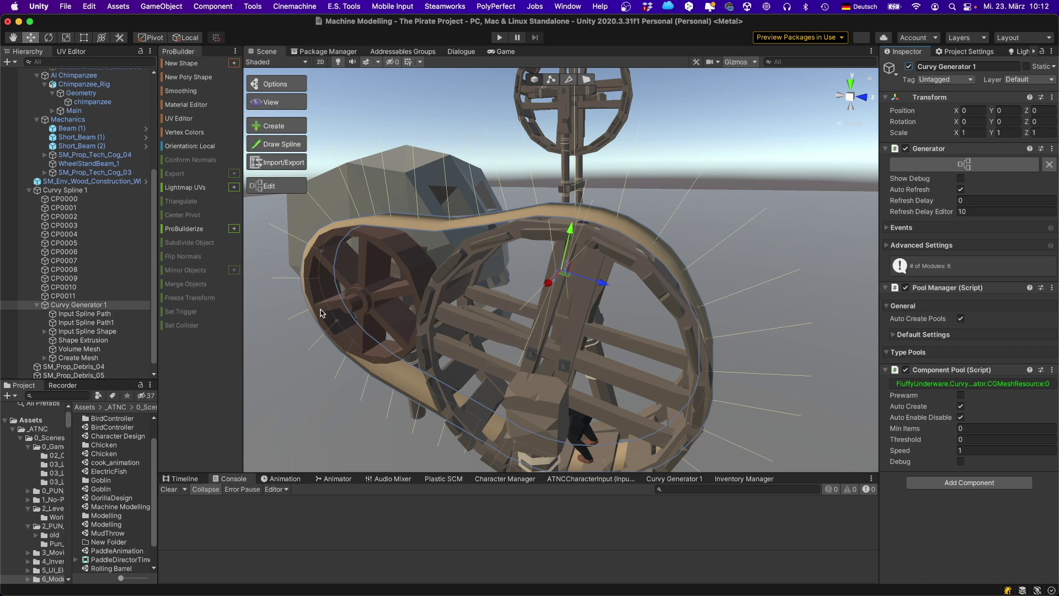
alt+drag(251, 309, 659, 338)
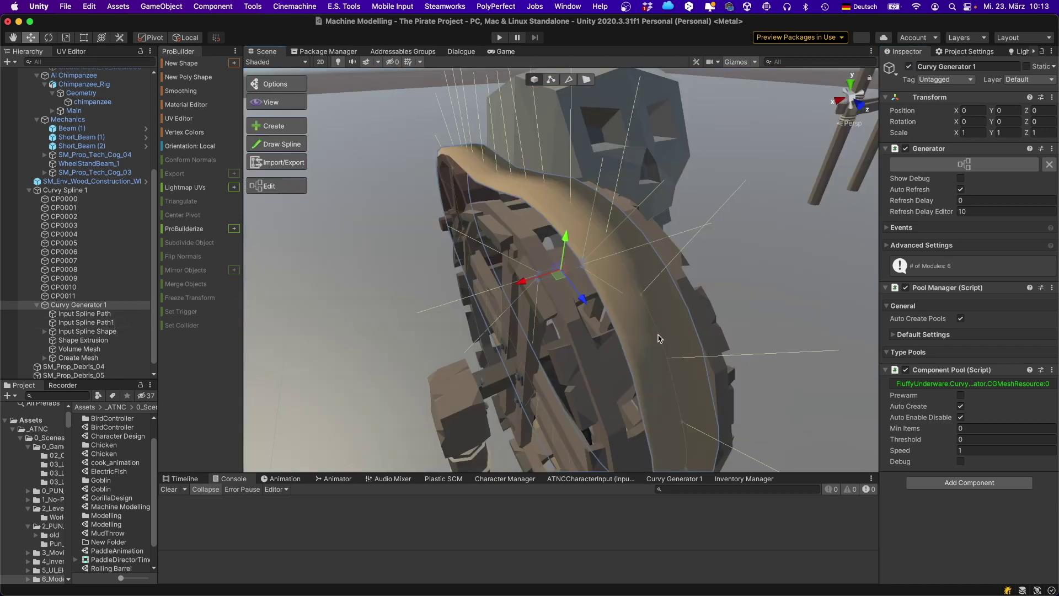